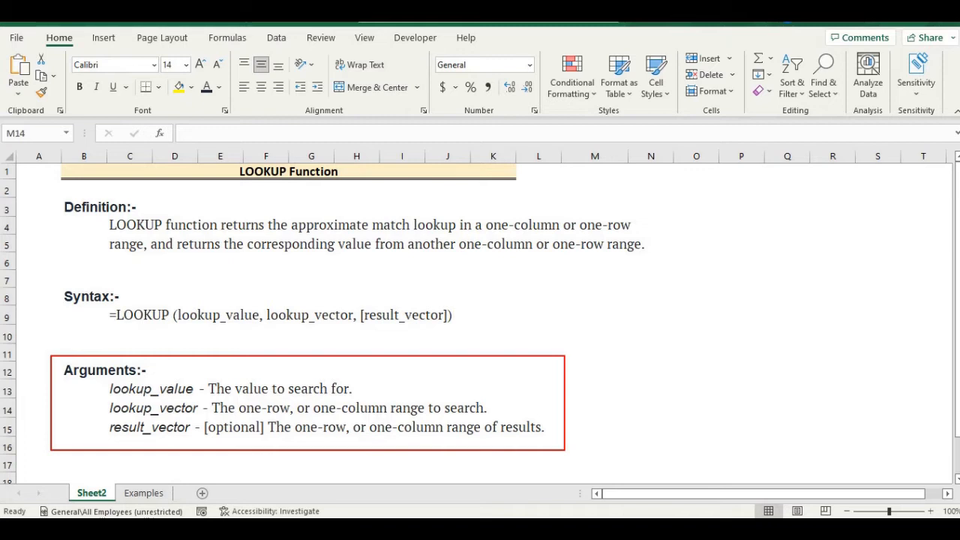
Step: On the Examples sheet, start a LOOKUP formula in C6 that uses MONTH(B6) as the lookup value
{"action": "key", "text": "ctrl+Page_Down"}
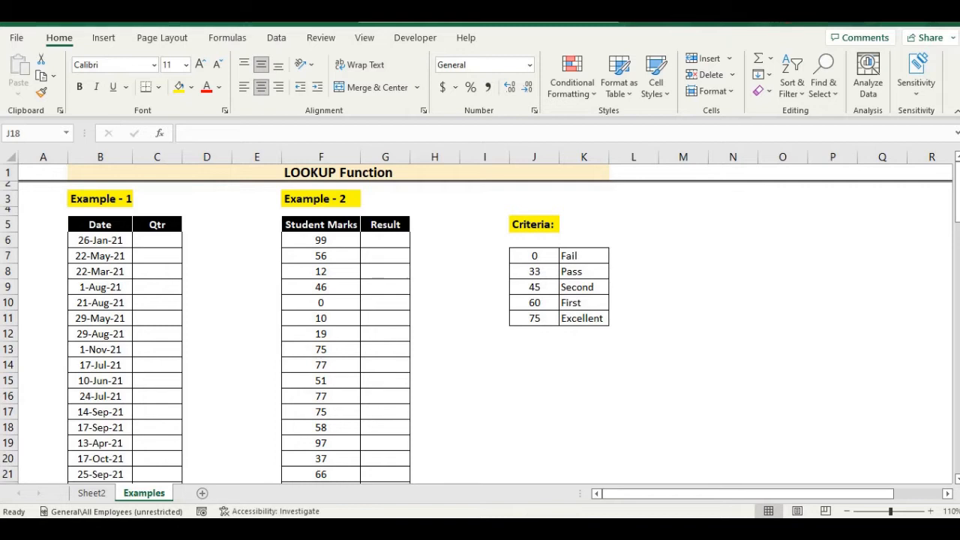
{"action": "left_click", "coordinate": [534, 427]}
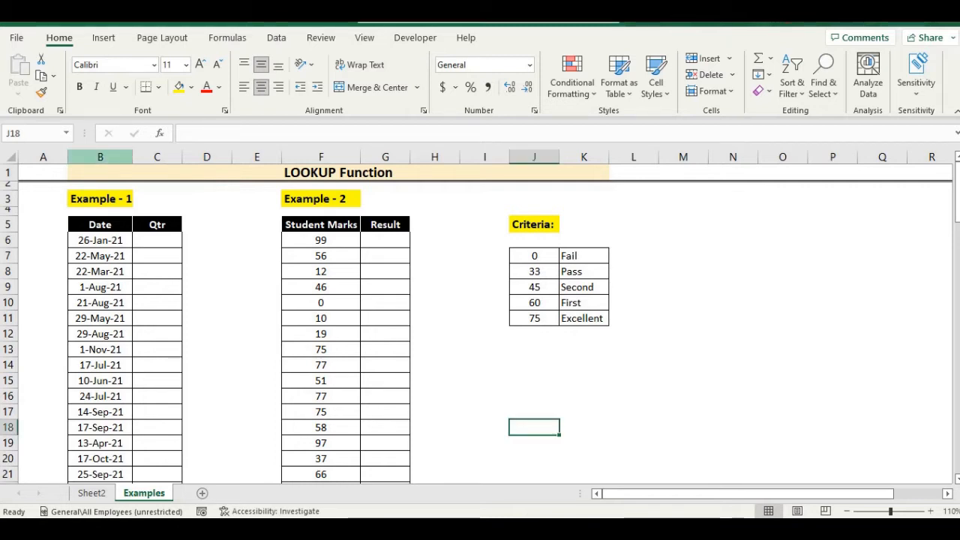
{"action": "left_click", "coordinate": [100, 157]}
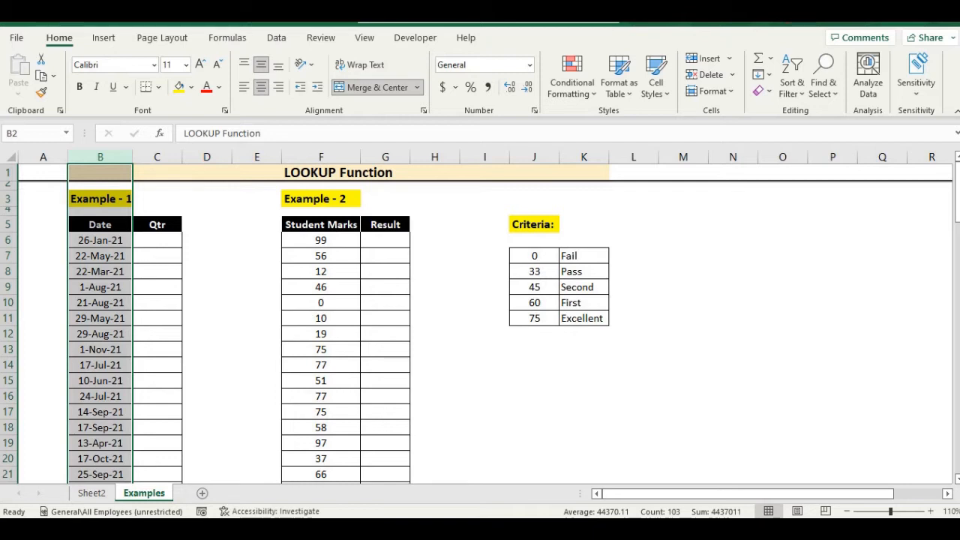
{"action": "left_click", "coordinate": [157, 240]}
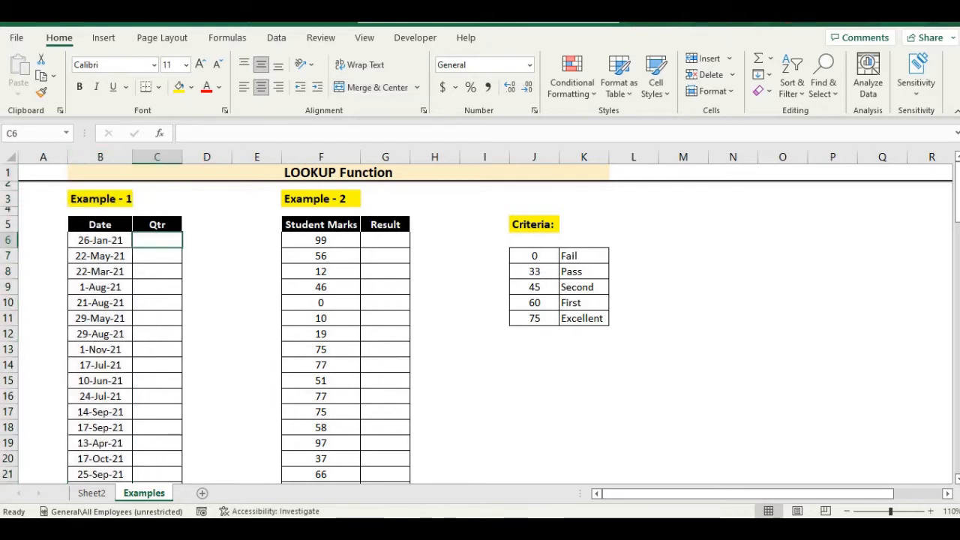
{"action": "type", "text": "=l"}
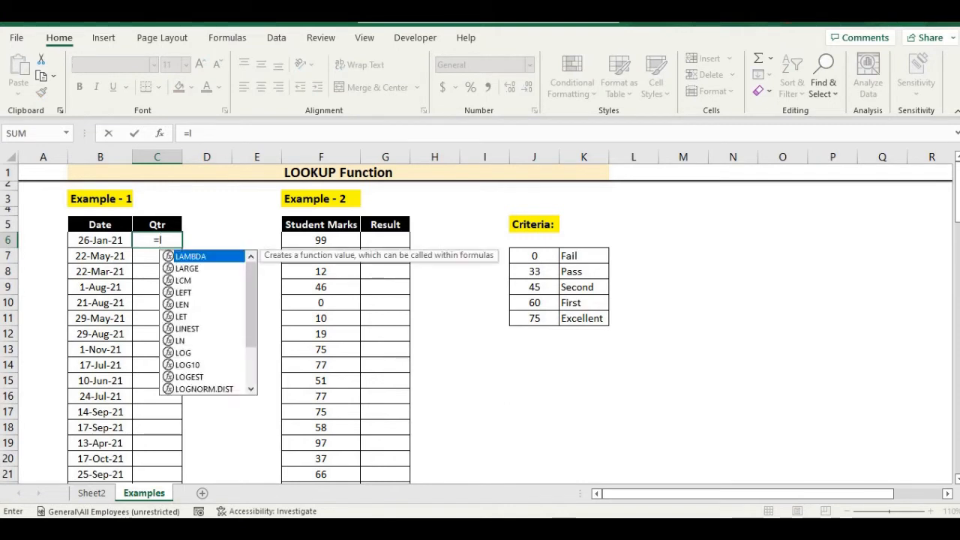
{"action": "type", "text": "oo"}
{"action": "key", "text": "Tab"}
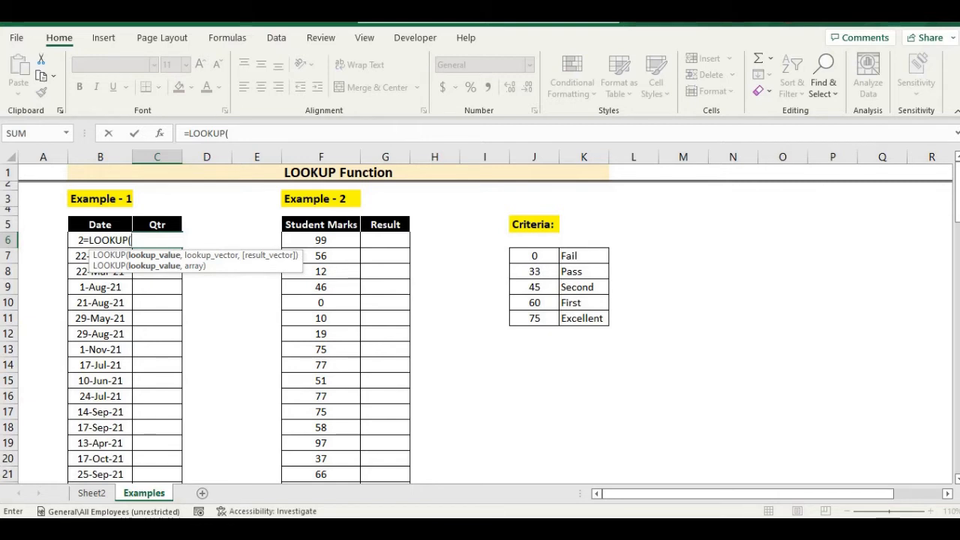
{"action": "type", "text": "mon"}
{"action": "key", "text": "Tab"}
{"action": "key", "text": "Left"}
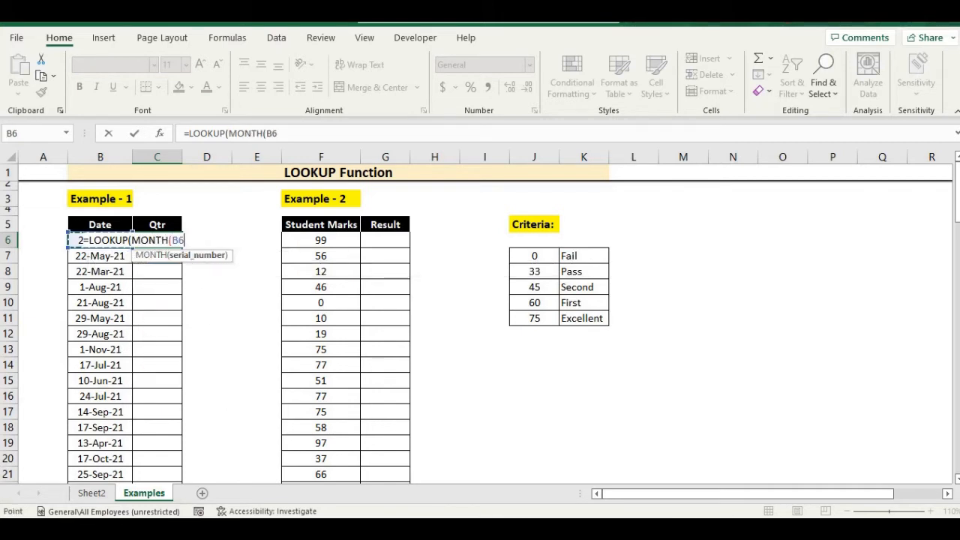
{"action": "type", "text": "),"}
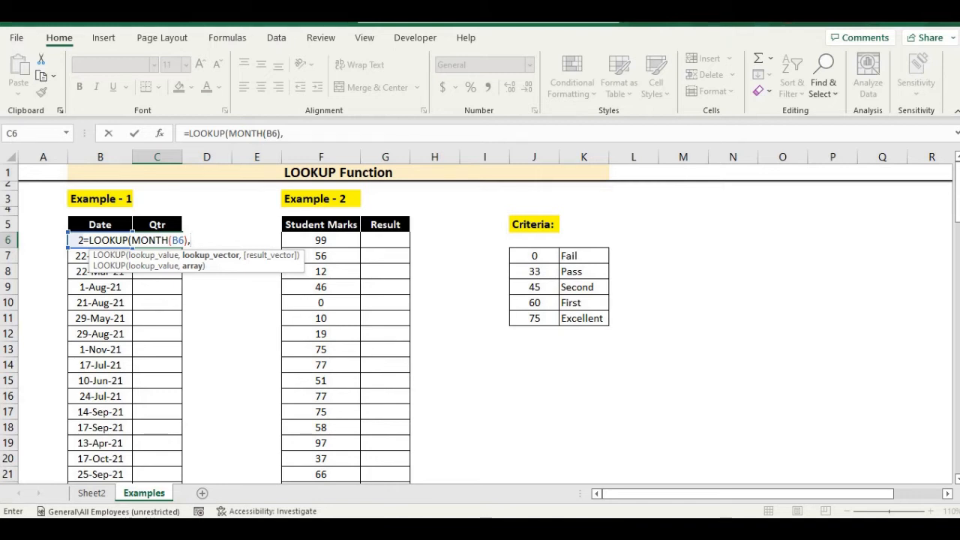
Step: Complete the formula with lookup vector {1,4,7,10} and result vector {1,2,3,4}, then enter it
{"action": "type", "text": "{1,"}
{"action": "type", "text": "4,"}
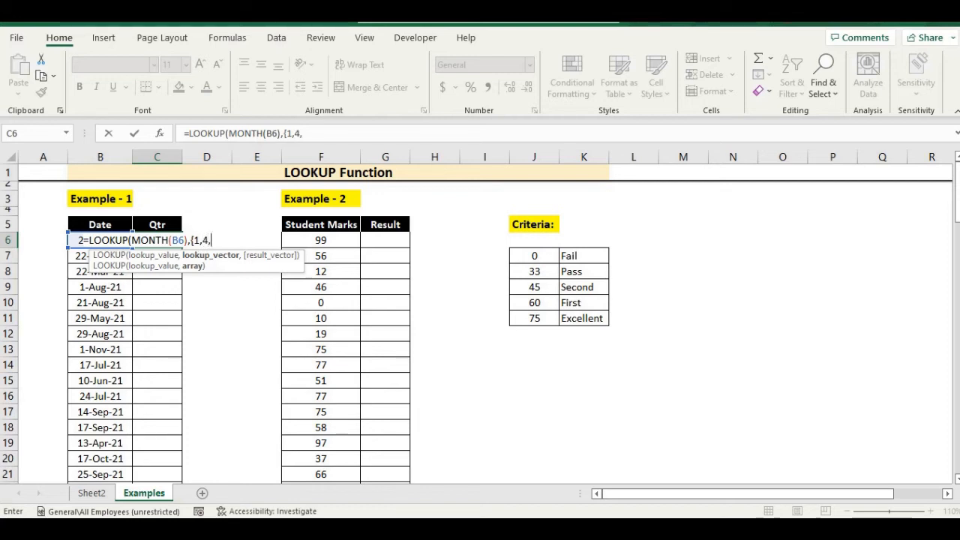
{"action": "type", "text": "7,10}"}
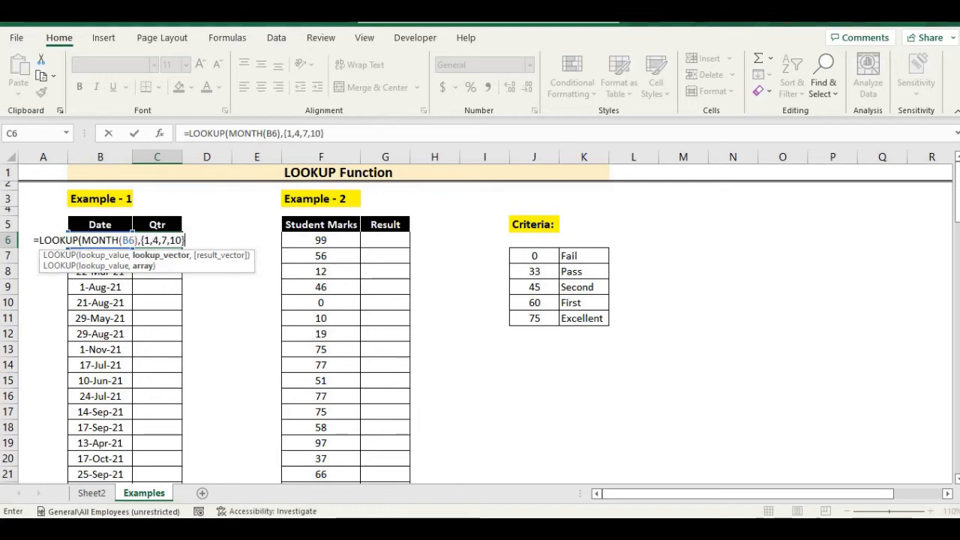
{"action": "type", "text": ","}
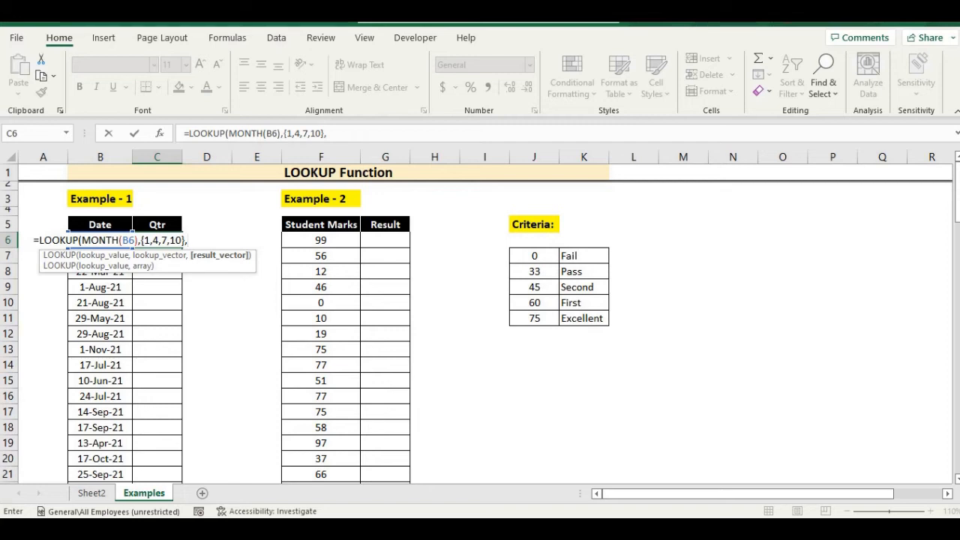
{"action": "type", "text": "{1,2,3,4}"}
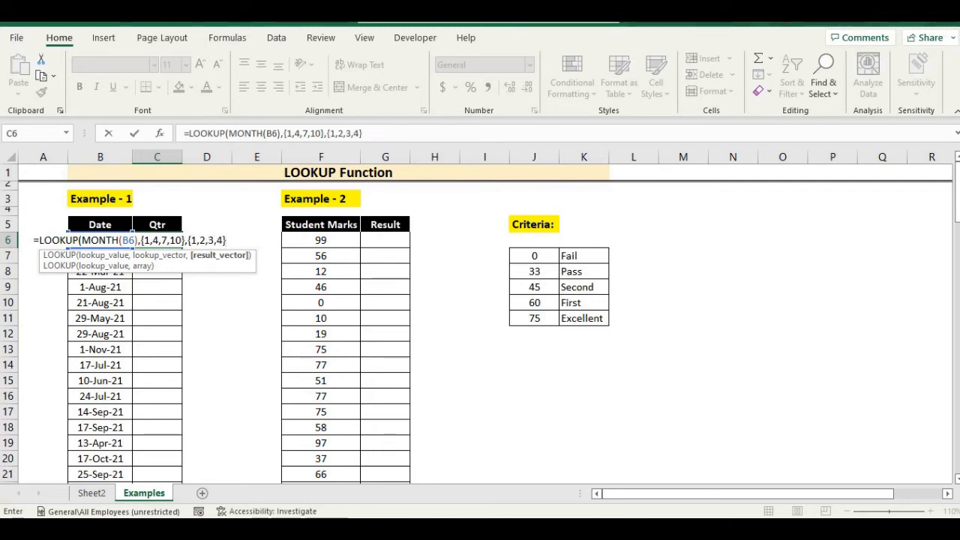
{"action": "type", "text": ")"}
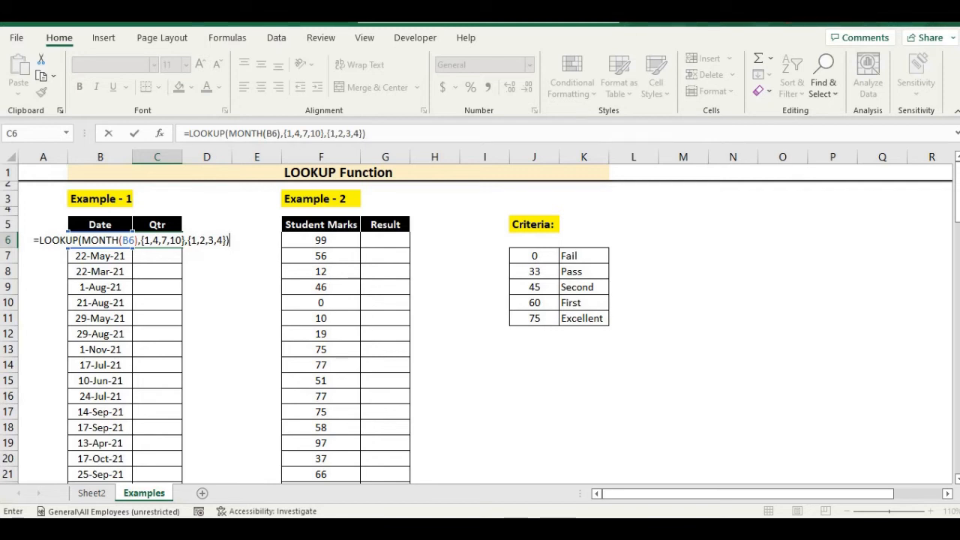
{"action": "key", "text": "Return"}
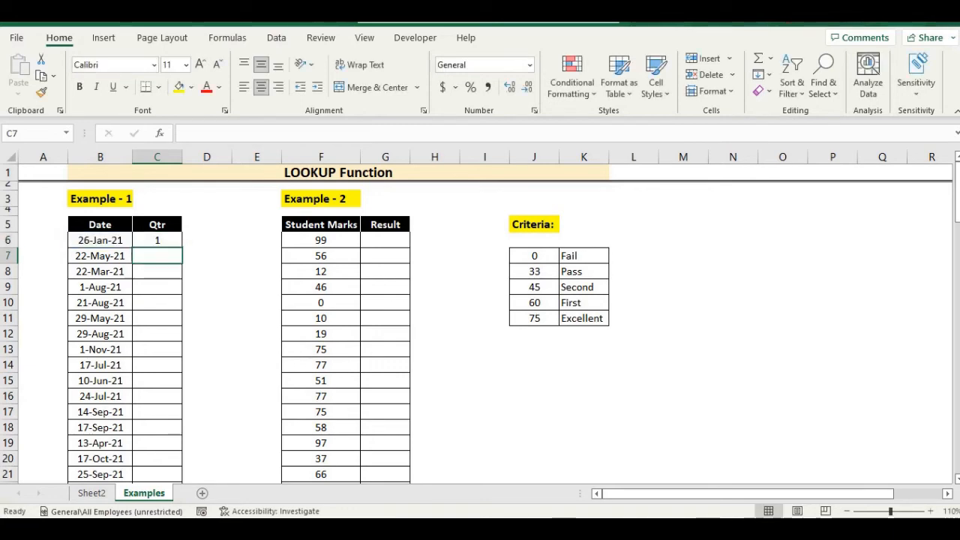
Step: Fill the quarter formula down the entire Qtr column alongside the dates
{"action": "key", "text": "Left"}
{"action": "key", "text": "ctrl+Down"}
{"action": "key", "text": "Right"}
{"action": "key", "text": "ctrl+shift+Up"}
{"action": "key", "text": "ctrl+d"}
{"action": "key", "text": "ctrl+Up"}
{"action": "key", "text": "Down"}
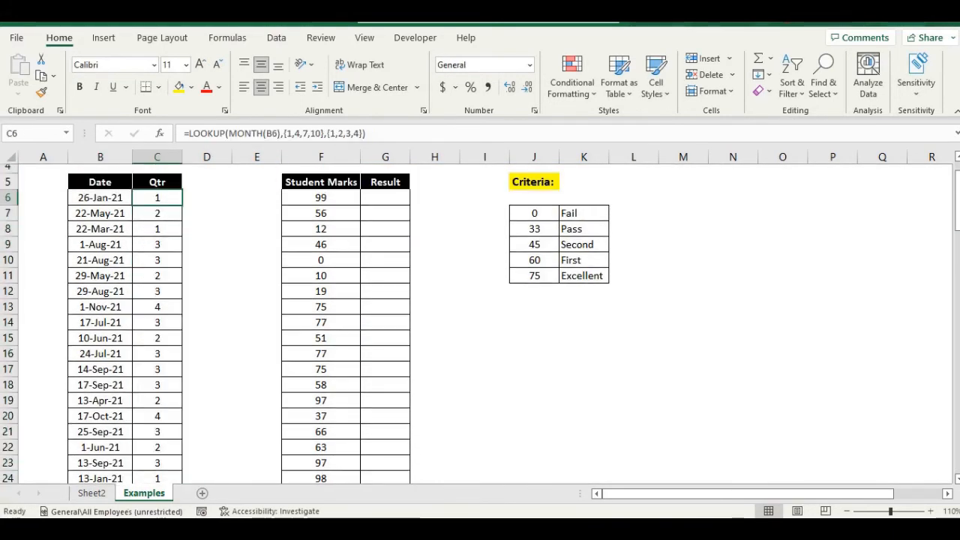
Step: Edit the C6 formula to prefix the LOOKUP result with the text "Qtr-" using &
{"action": "key", "text": "F2"}
{"action": "key", "text": "Home"}
{"action": "key", "text": "Right"}
{"action": "type", "text": "\""}
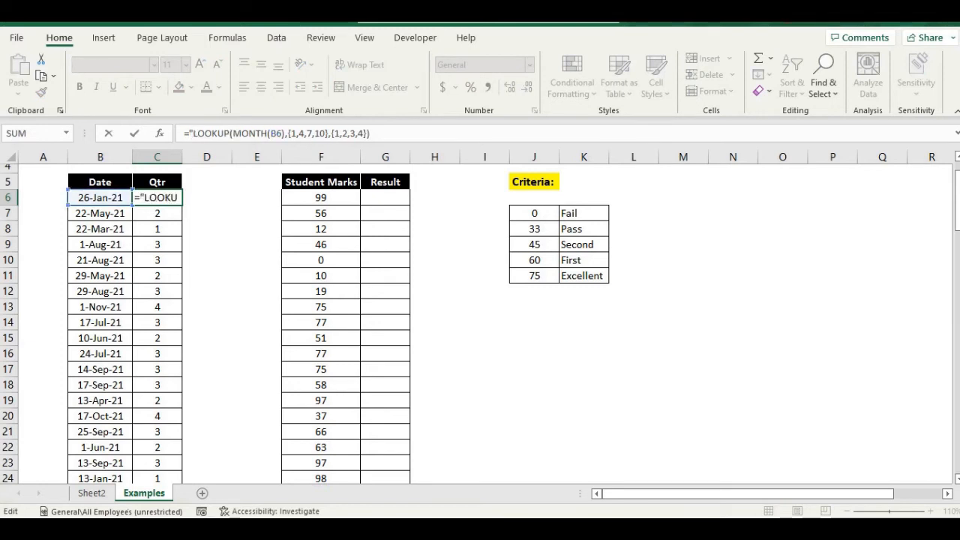
{"action": "type", "text": "Qtr"}
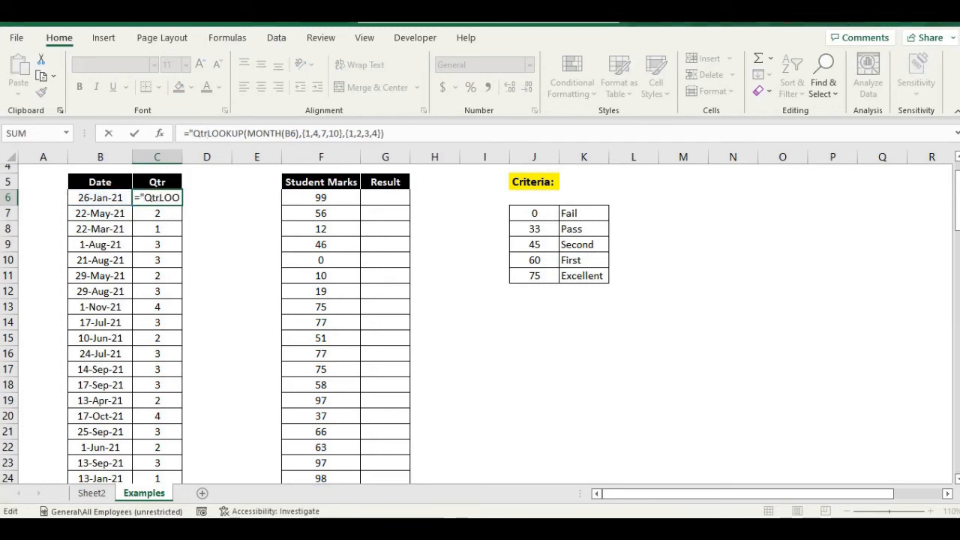
{"action": "type", "text": "-\"&"}
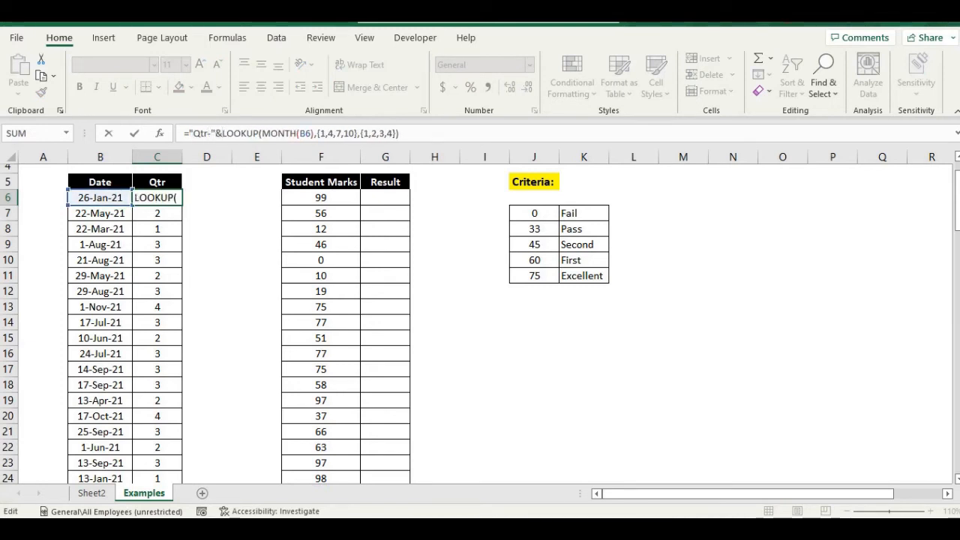
{"action": "key", "text": "Return"}
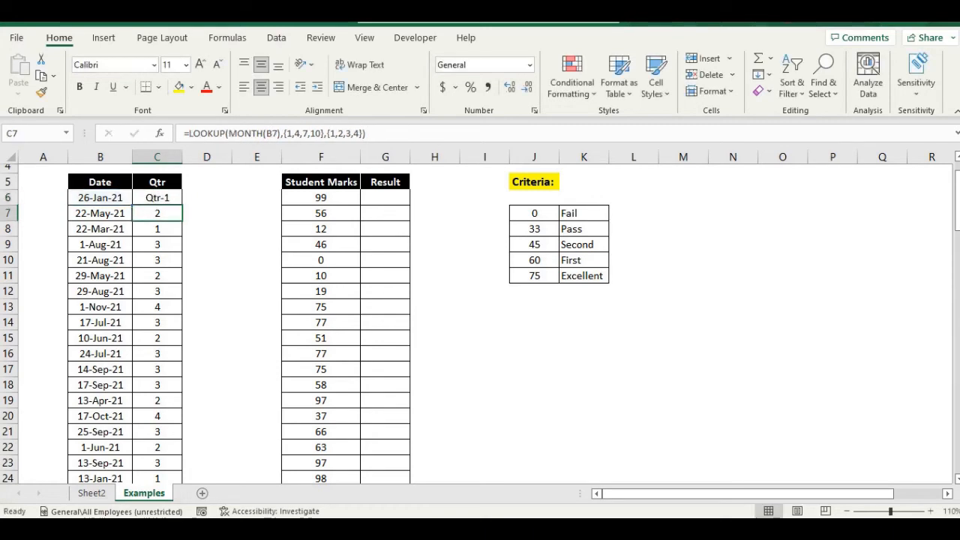
Step: Fill the updated "Qtr-" formula down the whole Qtr column
{"action": "key", "text": "Up"}
{"action": "key", "text": "ctrl+shift+Down"}
{"action": "key", "text": "ctrl+d"}
{"action": "key", "text": "Up"}
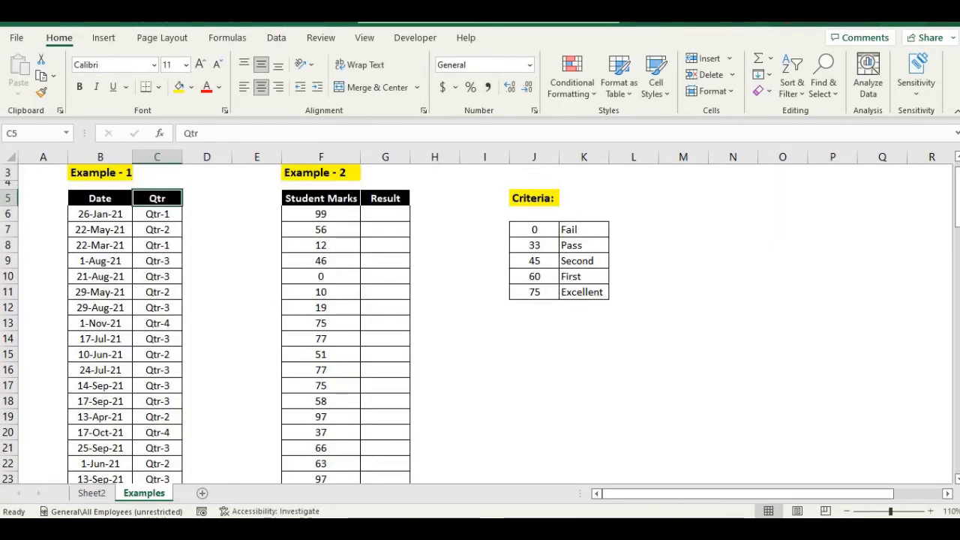
Step: Turn on filters for the Date and Qtr header cells
{"action": "key", "text": "Left"}
{"action": "key", "text": "shift+Right"}
{"action": "key", "text": "ctrl+shift+l"}
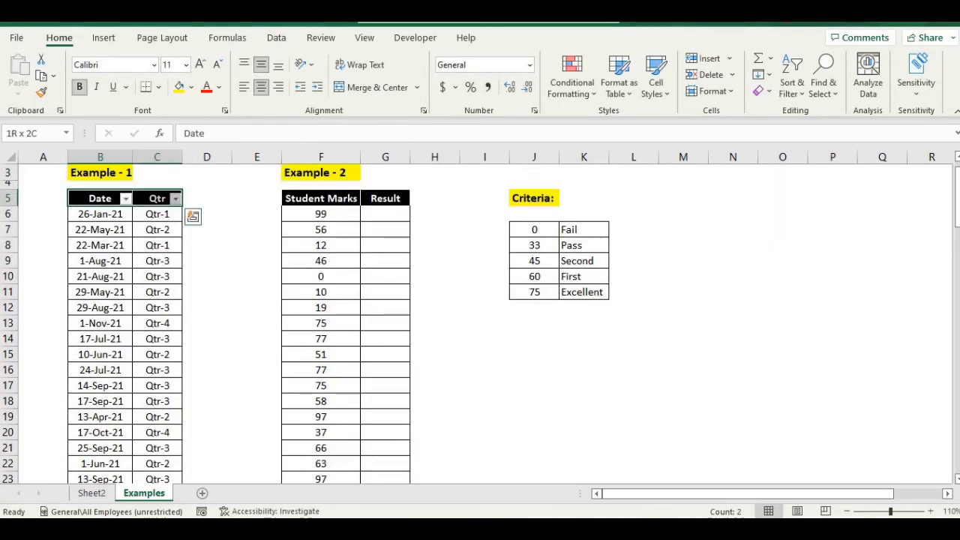
Step: Filter the Qtr column to show only Qtr-4
{"action": "key", "text": "Right"}
{"action": "key", "text": "alt+Down"}
{"action": "key", "text": "Down"}
{"action": "key", "text": "Down"}
{"action": "key", "text": "Down"}
{"action": "key", "text": "Down"}
{"action": "key", "text": "Down"}
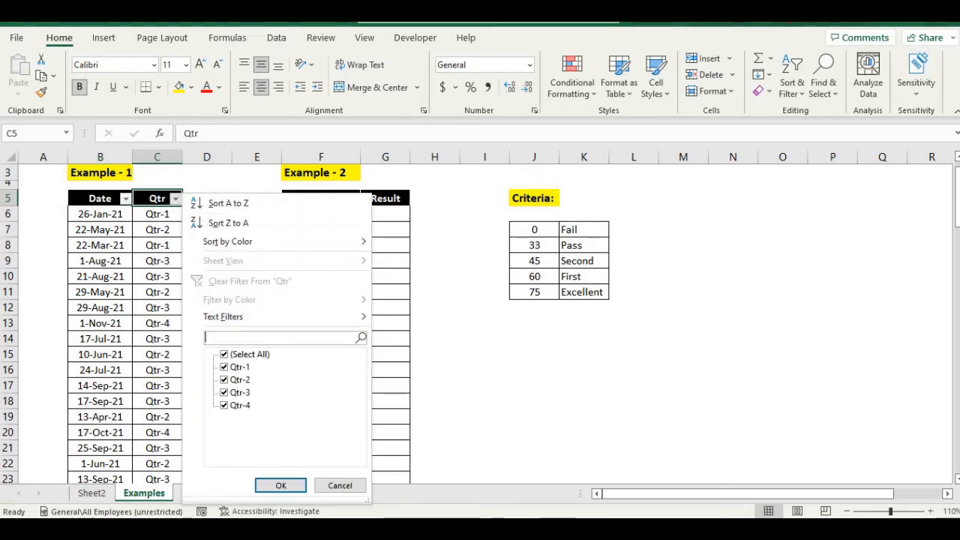
{"action": "key", "text": "space"}
{"action": "key", "text": "Down"}
{"action": "key", "text": "Down"}
{"action": "key", "text": "Down"}
{"action": "key", "text": "Down"}
{"action": "key", "text": "space"}
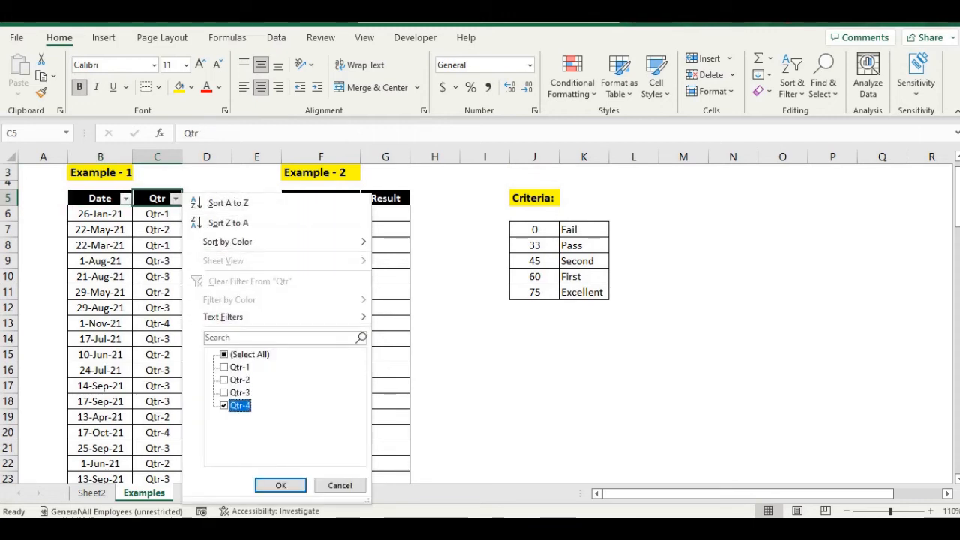
{"action": "key", "text": "Return"}
Step: Check the months listed in the Date filter
{"action": "key", "text": "Left"}
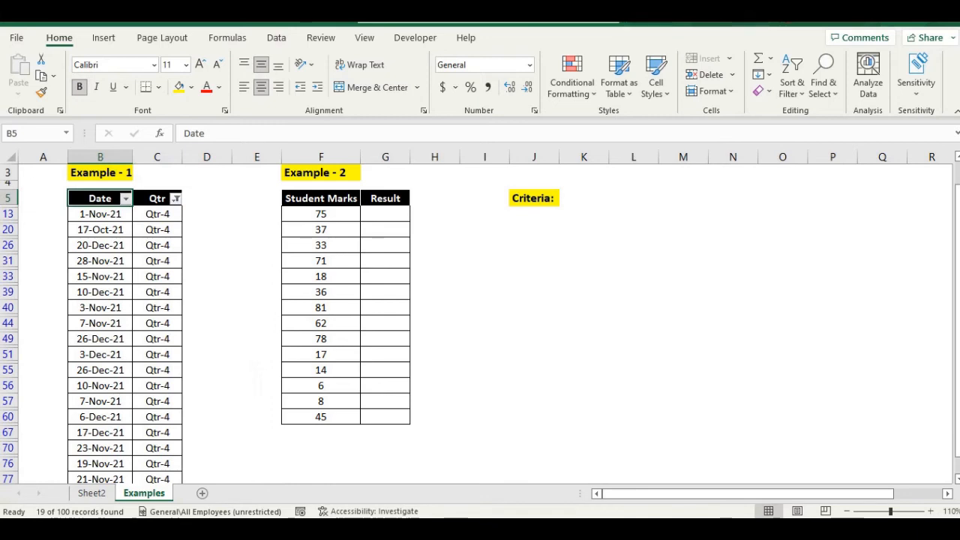
{"action": "key", "text": "alt+Down"}
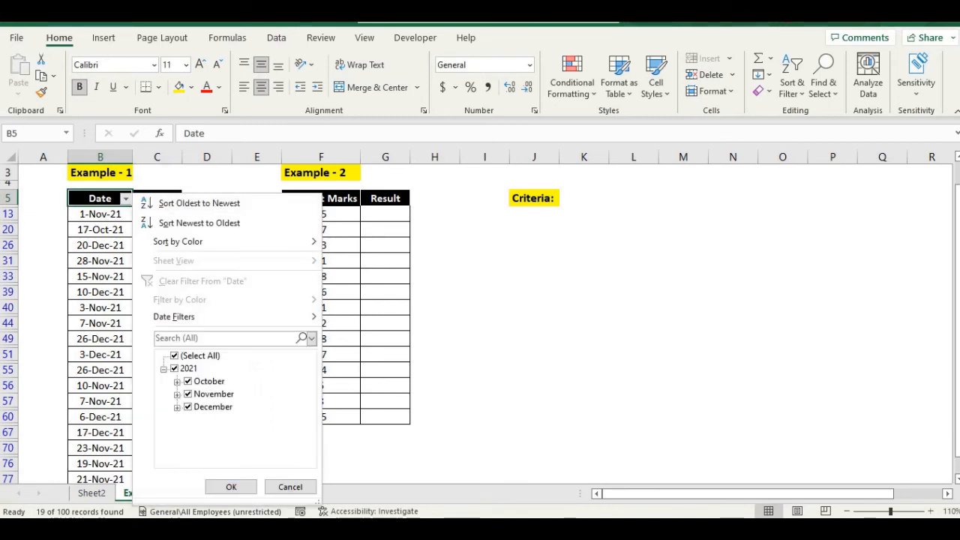
{"action": "key", "text": "Escape"}
Step: Change the Qtr filter to show only Qtr-2
{"action": "key", "text": "Right"}
{"action": "key", "text": "alt+Down"}
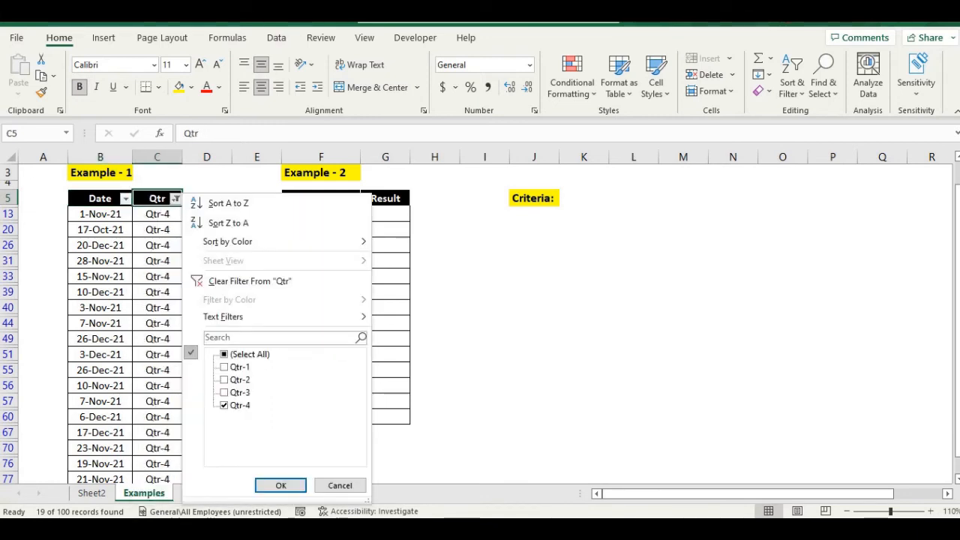
{"action": "left_click", "coordinate": [225, 405]}
{"action": "left_click", "coordinate": [224, 380]}
{"action": "left_click", "coordinate": [280, 485]}
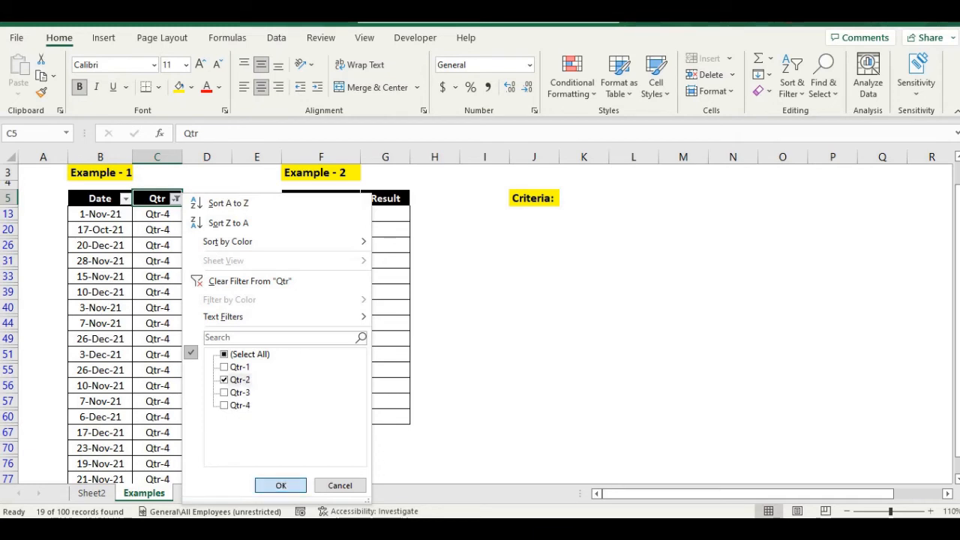
Step: Review the months listed in the Date filter for the Qtr-2 rows
{"action": "left_click", "coordinate": [126, 199]}
{"action": "key", "text": "Down"}
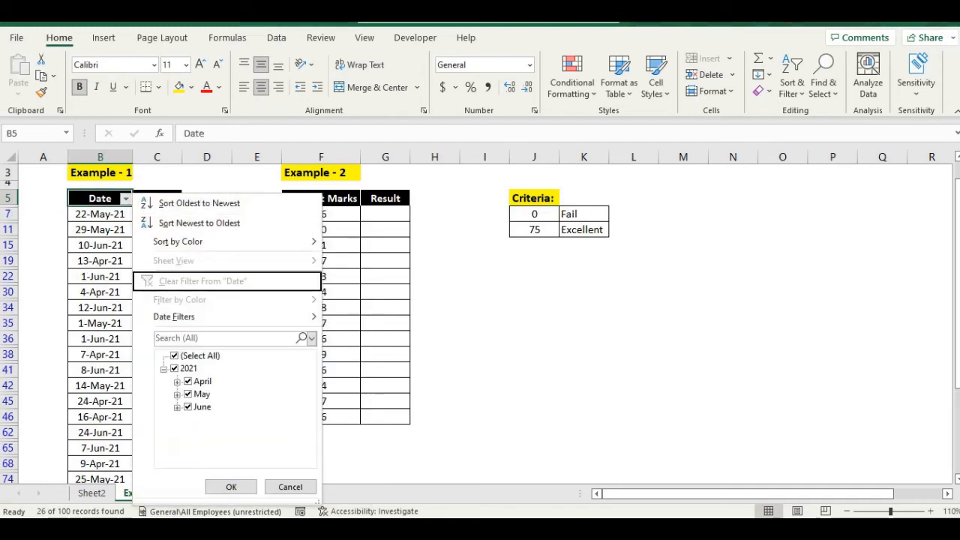
{"action": "key", "text": "Escape"}
Step: Remove the filters from the Date and Qtr headers
{"action": "key", "text": "Right"}
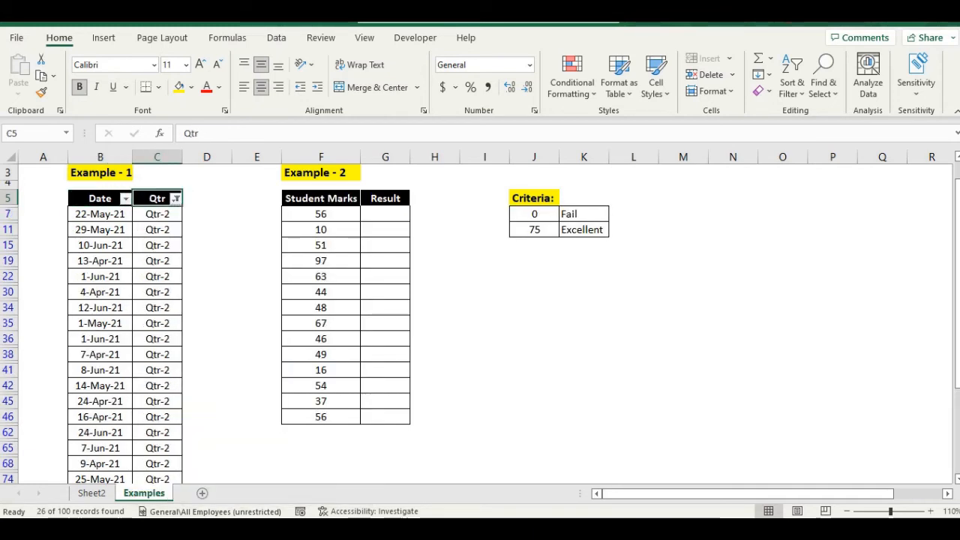
{"action": "key", "text": "ctrl+shift+l"}
{"action": "key", "text": "Down"}
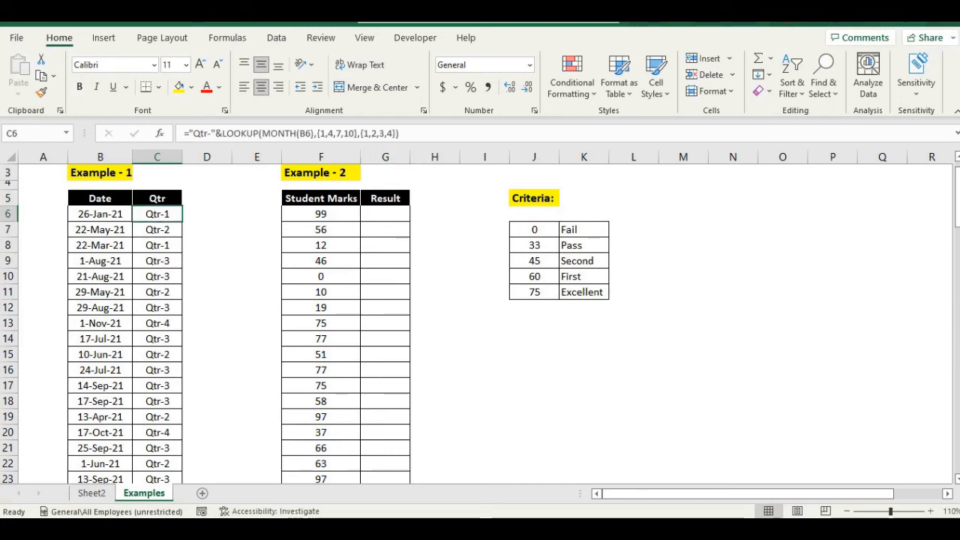
Step: Examine the Student Marks column and the Criteria table of marks and grades
{"action": "left_click", "coordinate": [434, 292]}
{"action": "scroll", "coordinate": [434, 291], "scroll_direction": "up", "scroll_amount": 1}
{"action": "left_click", "coordinate": [321, 156]}
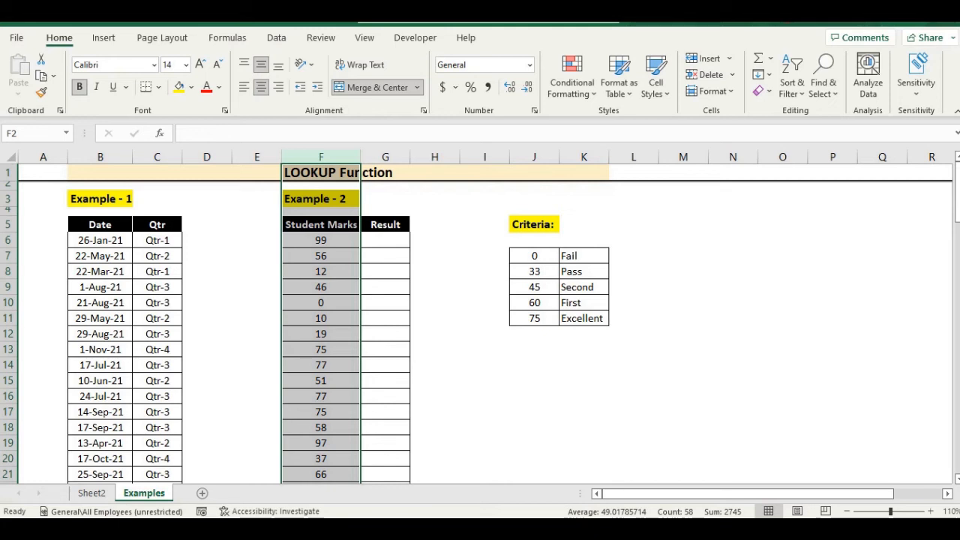
{"action": "left_click_drag", "start_coordinate": [534, 255], "coordinate": [585, 318]}
{"action": "left_click", "coordinate": [634, 302]}
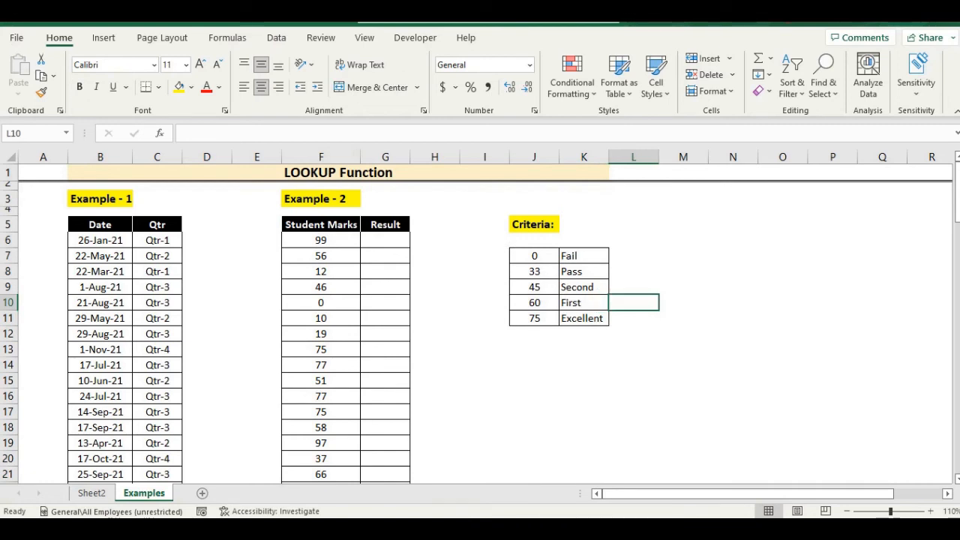
{"action": "left_click", "coordinate": [320, 157]}
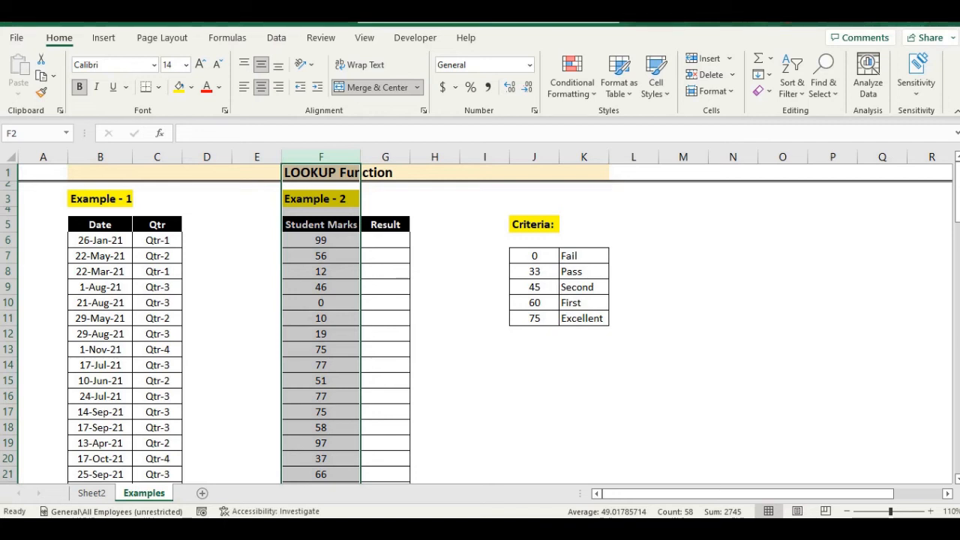
Step: Enter =LOOKUP(F6,$J$7:$K$11) in the first Result cell to grade the first student's marks against the criteria table
{"action": "key", "text": "Down"}
{"action": "key", "text": "Down"}
{"action": "key", "text": "Down"}
{"action": "key", "text": "Down"}
{"action": "key", "text": "Right"}
{"action": "type", "text": "="}
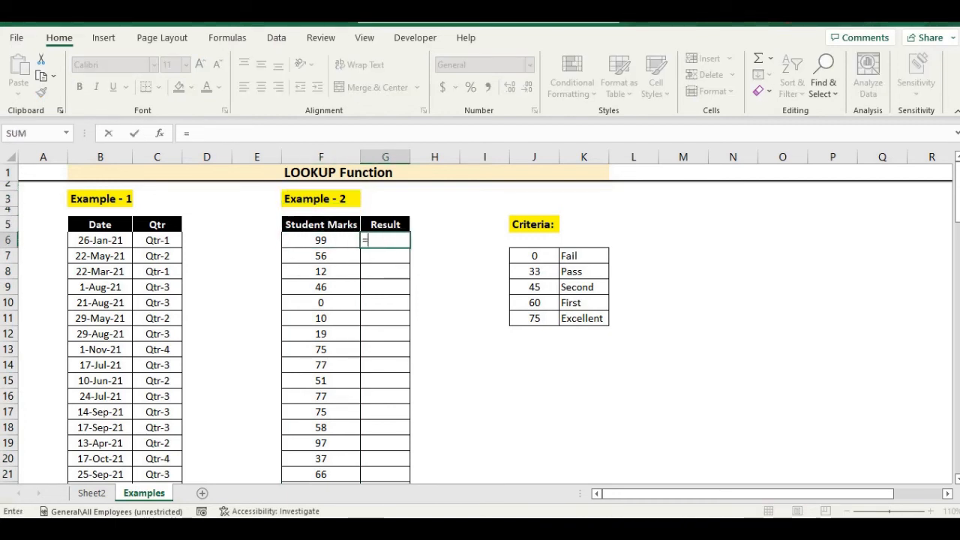
{"action": "type", "text": "loo"}
{"action": "key", "text": "Tab"}
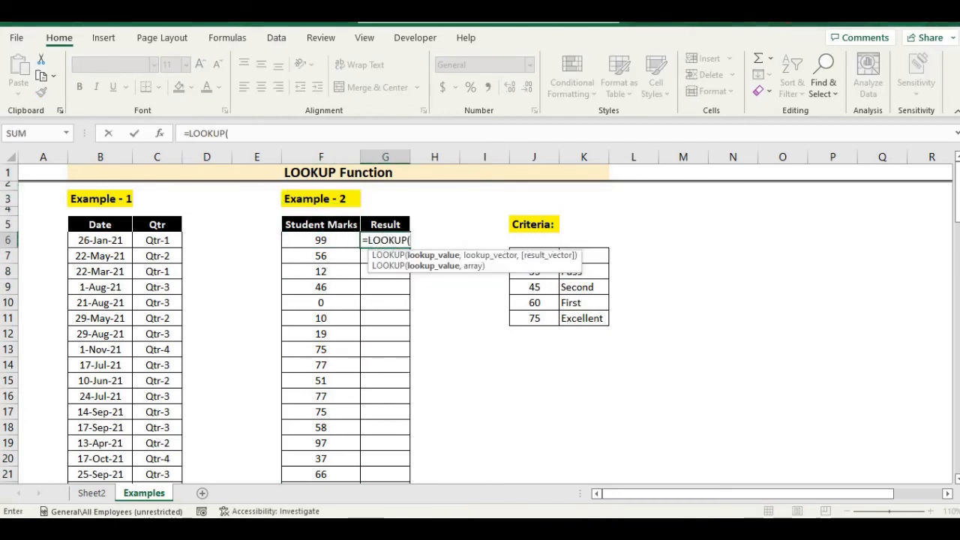
{"action": "key", "text": "Left"}
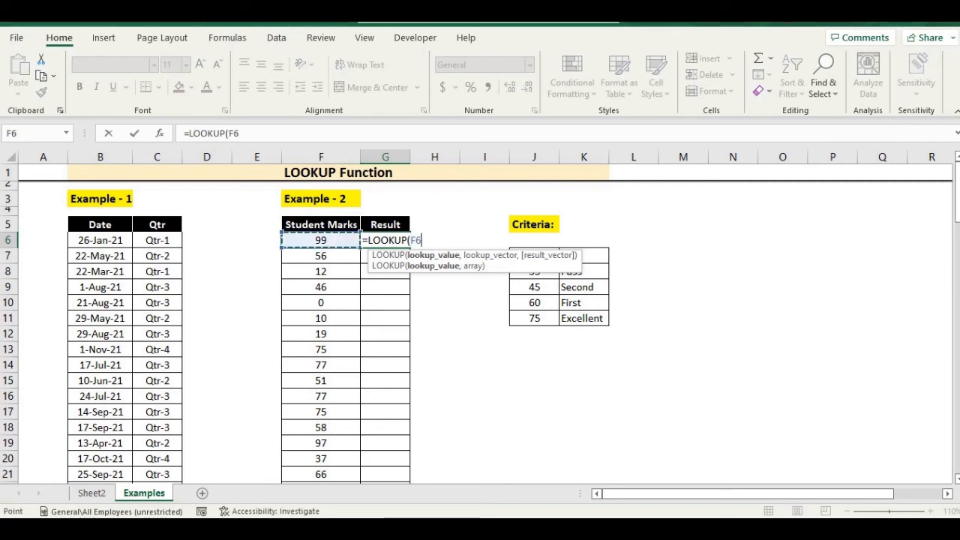
{"action": "type", "text": ","}
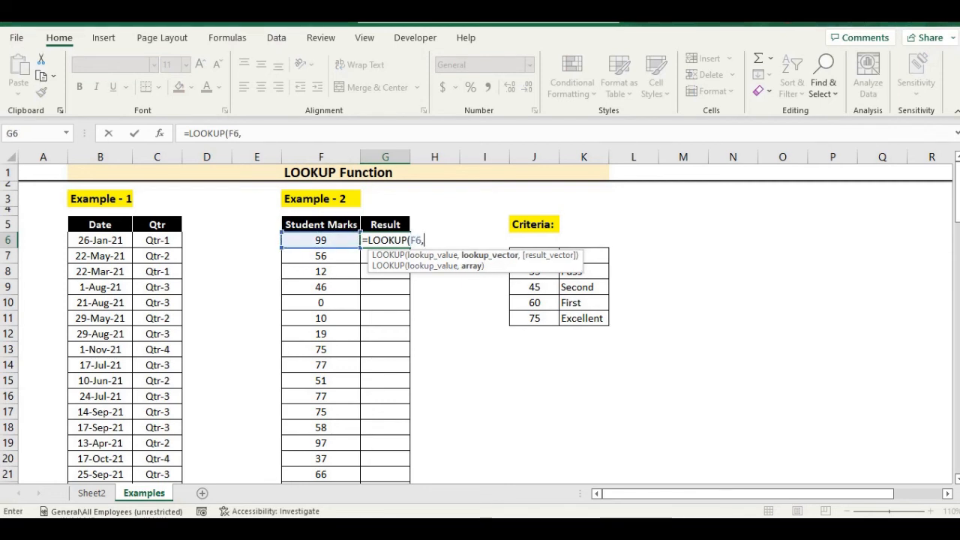
{"action": "left_click", "coordinate": [534, 302]}
{"action": "left_click_drag", "start_coordinate": [533, 256], "coordinate": [604, 323]}
{"action": "key", "text": "F4"}
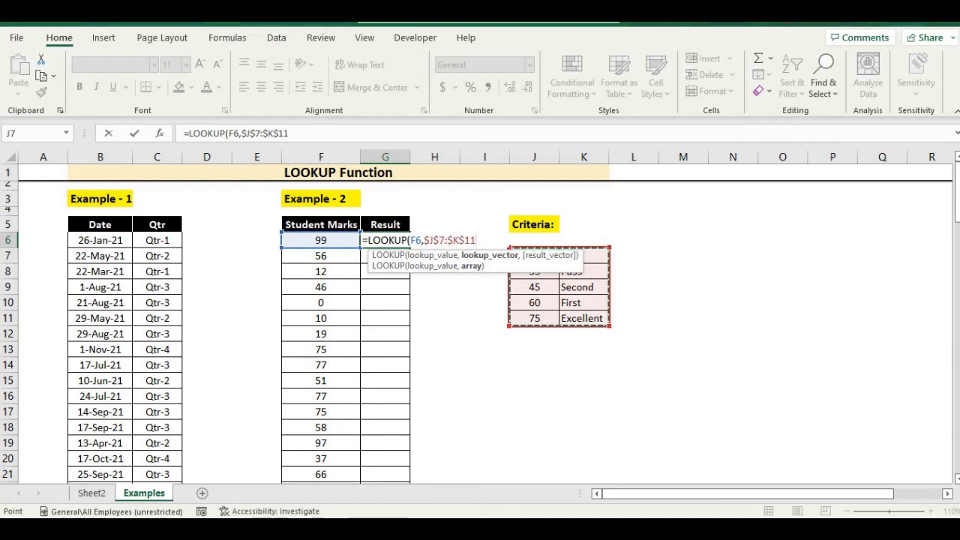
{"action": "type", "text": ")"}
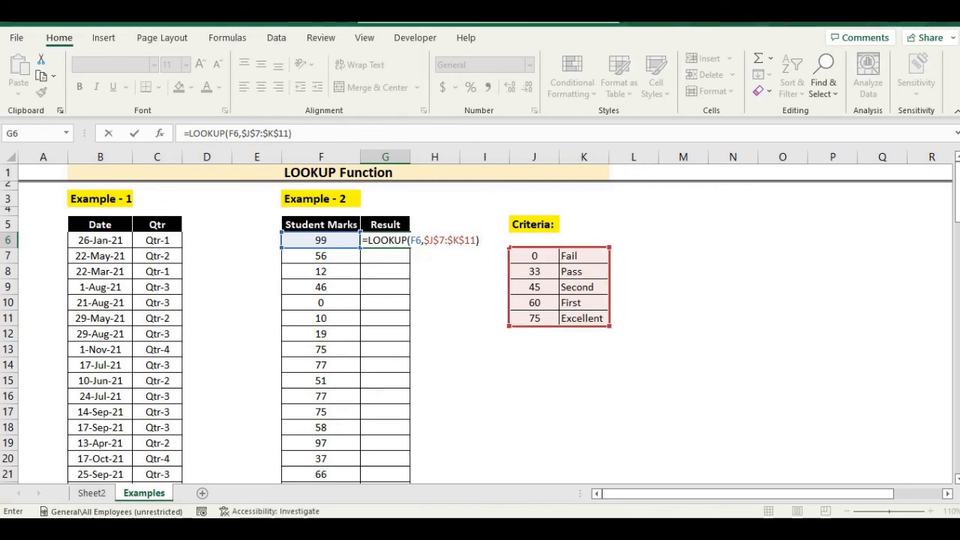
{"action": "key", "text": "Return"}
Step: Fill the LOOKUP formula down the whole Result column alongside the student marks
{"action": "key", "text": "Left"}
{"action": "key", "text": "ctrl+Down"}
{"action": "key", "text": "Right"}
{"action": "key", "text": "ctrl+shift+Up"}
{"action": "key", "text": "ctrl+d"}
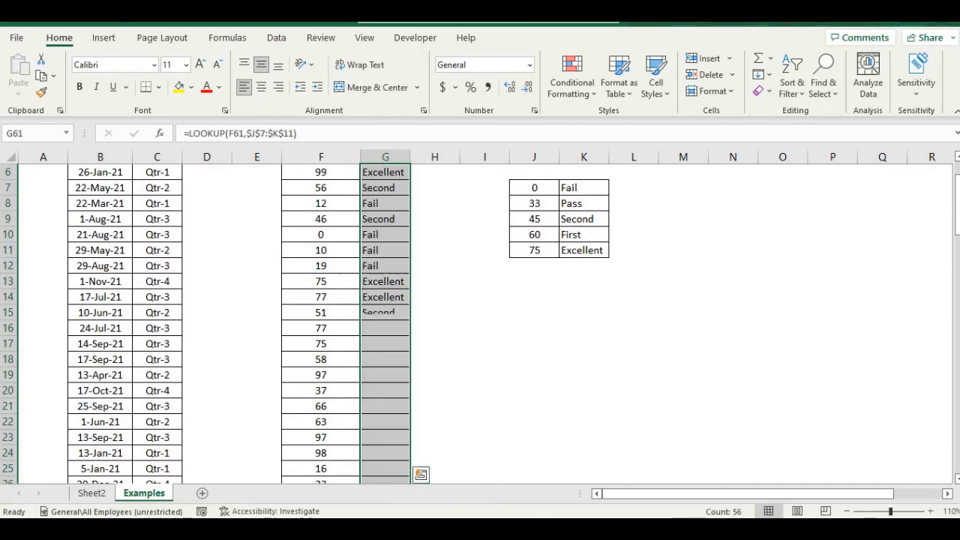
Step: Review the grades in the Result column against the student marks and the criteria table
{"action": "key", "text": "ctrl+Up"}
{"action": "key", "text": "ctrl+Up"}
{"action": "key", "text": "Down"}
{"action": "key", "text": "Down"}
{"action": "key", "text": "Down"}
{"action": "key", "text": "Down"}
{"action": "key", "text": "Down"}
{"action": "key", "text": "Right"}
{"action": "key", "text": "Right"}
{"action": "key", "text": "Right"}
{"action": "key", "text": "Right"}
{"action": "key", "text": "Right"}
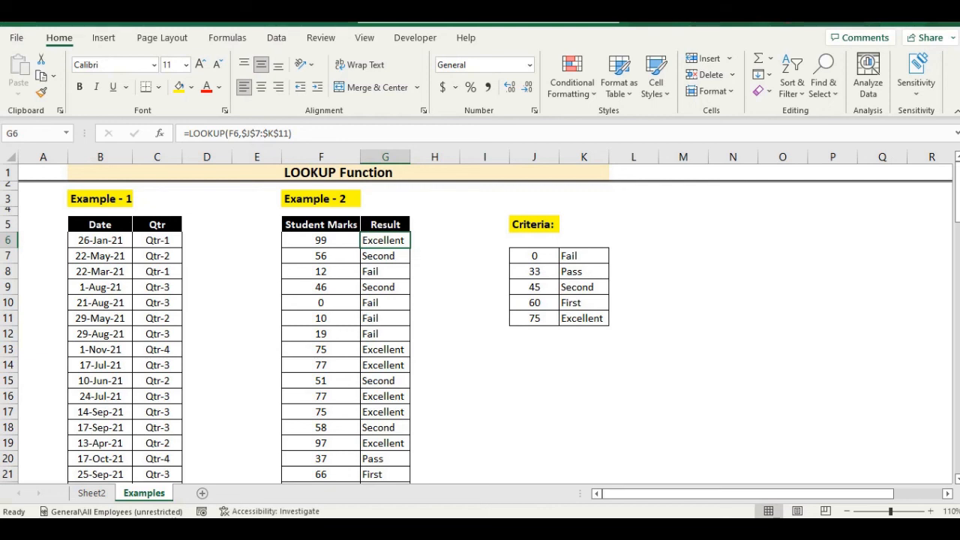
{"action": "left_click", "coordinate": [321, 255]}
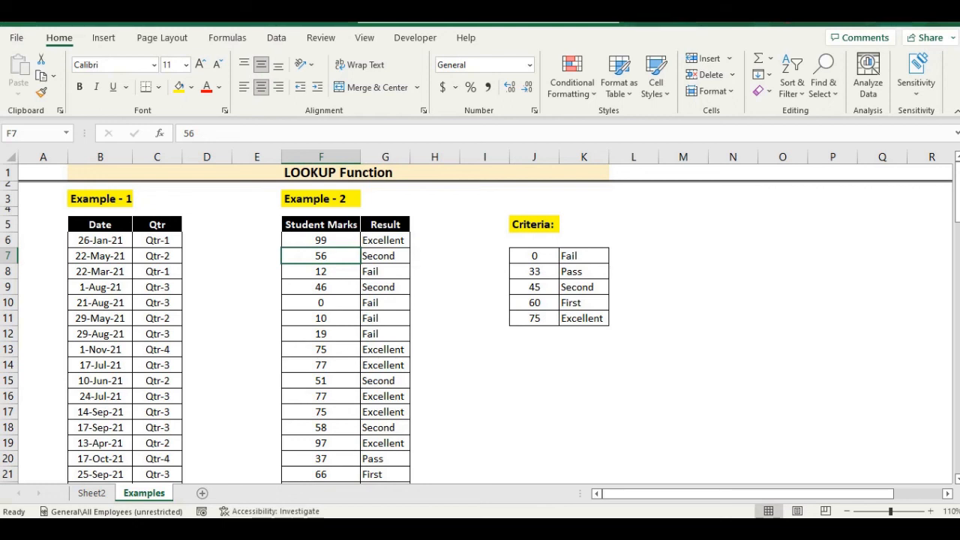
{"action": "left_click", "coordinate": [386, 255]}
{"action": "left_click", "coordinate": [534, 380]}
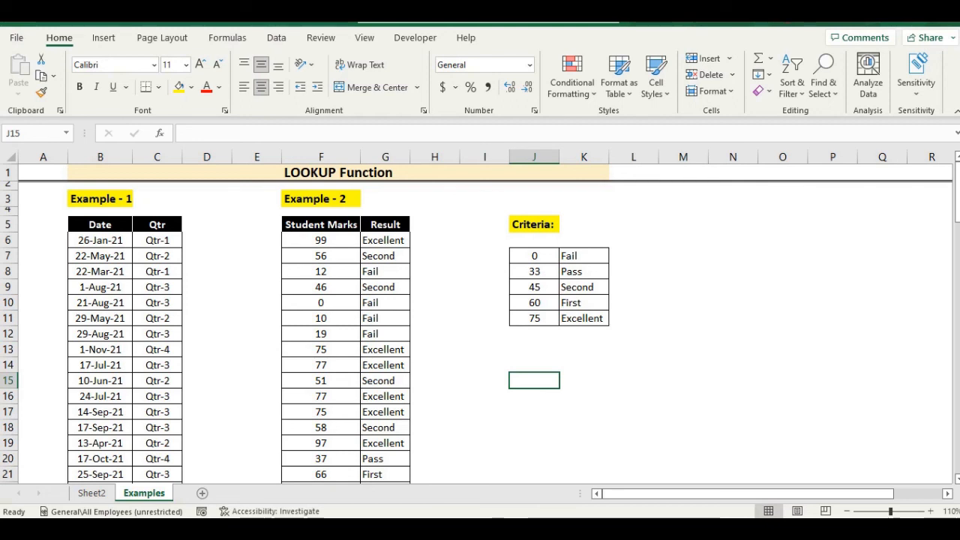
{"action": "left_click", "coordinate": [534, 365]}
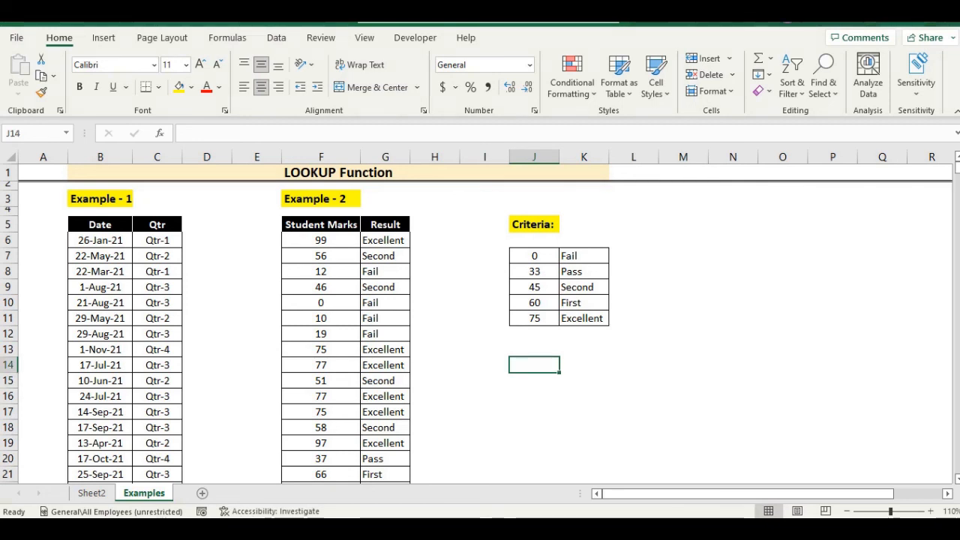